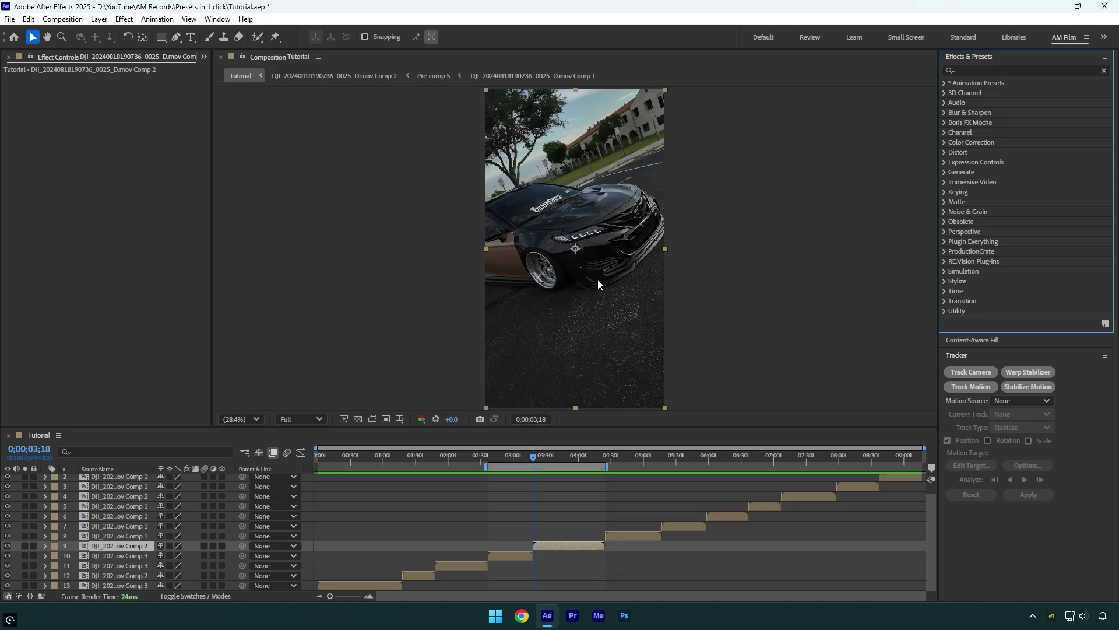
Apply Glowing Chromatic Transition from User Presets > AM Film Transitions > 1080p Vertical to the footage.
{"action": "left_click", "coordinate": [945, 83]}
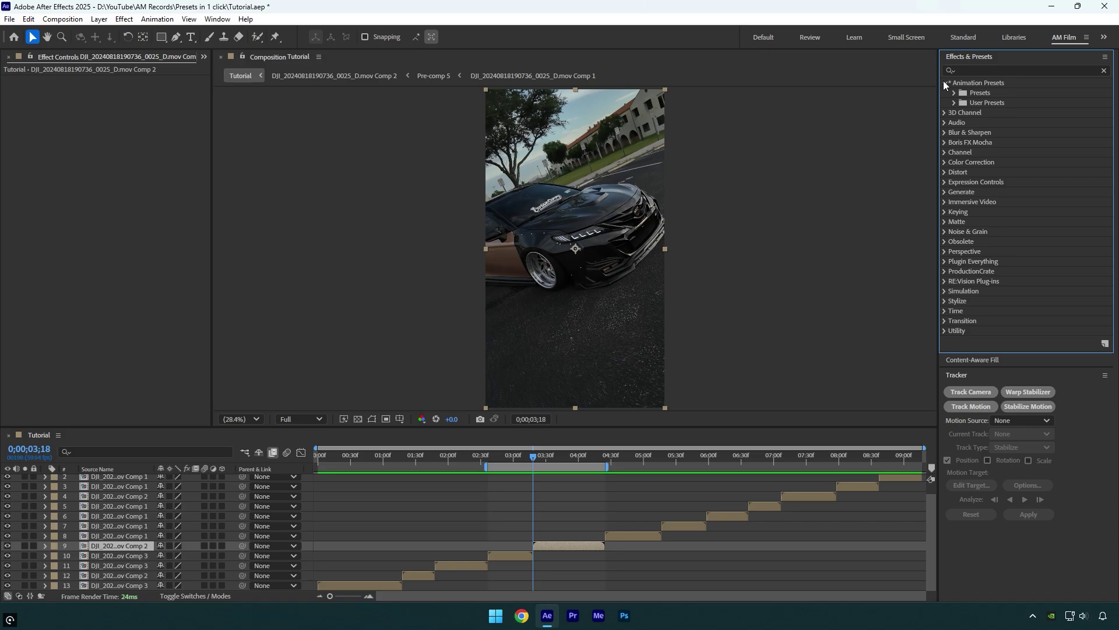
{"action": "left_click", "coordinate": [953, 102]}
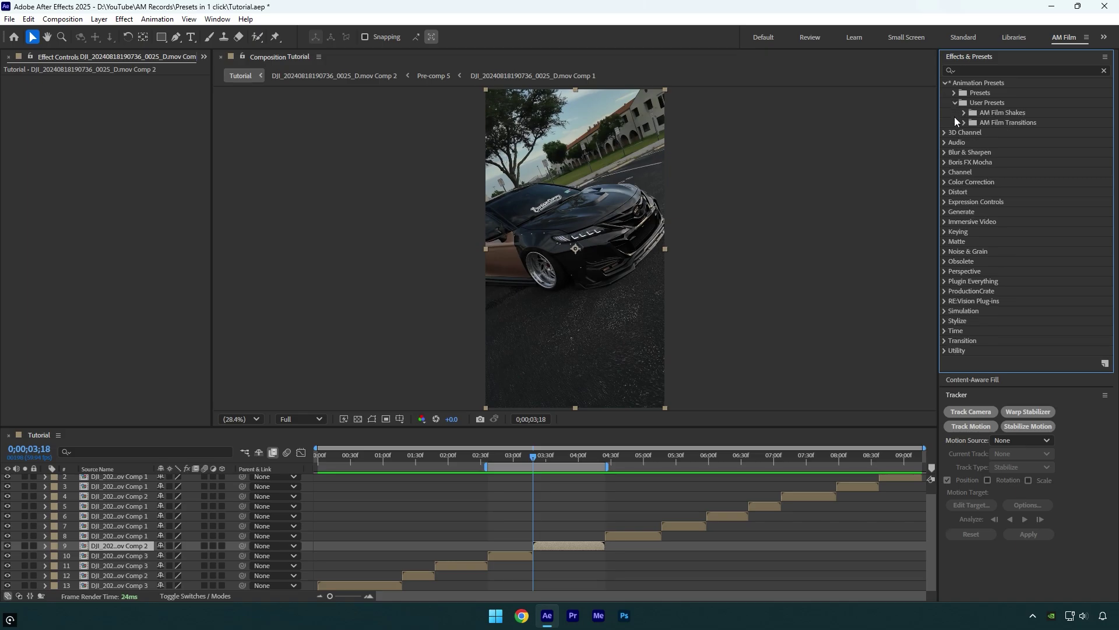
{"action": "left_click", "coordinate": [963, 122]}
{"action": "left_click", "coordinate": [974, 142]}
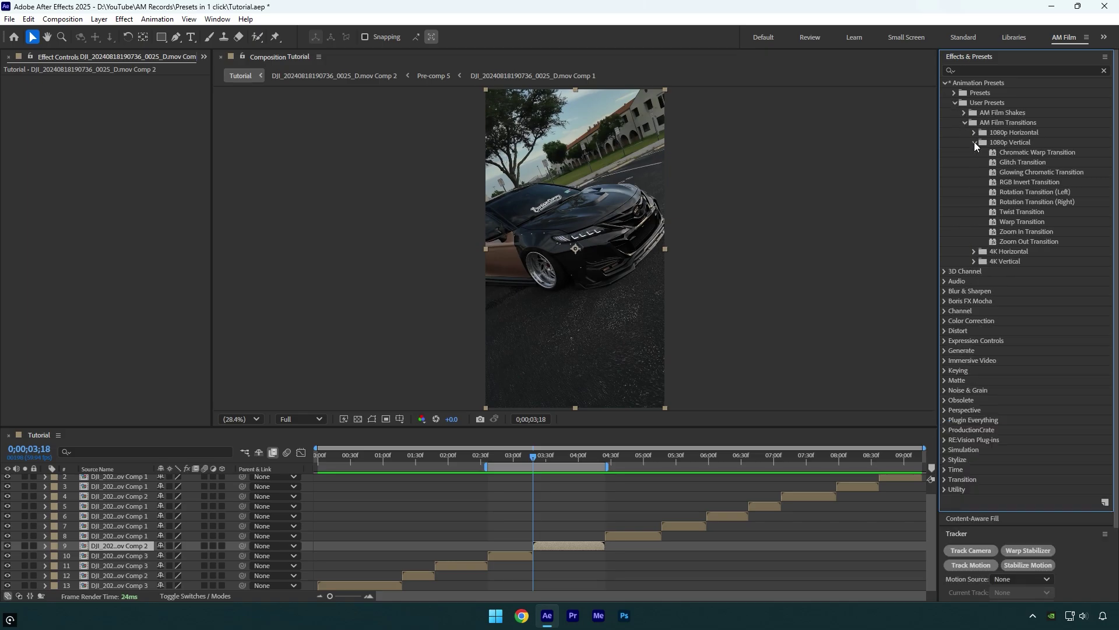
{"action": "left_click_drag", "start_coordinate": [1036, 172], "coordinate": [605, 217]}
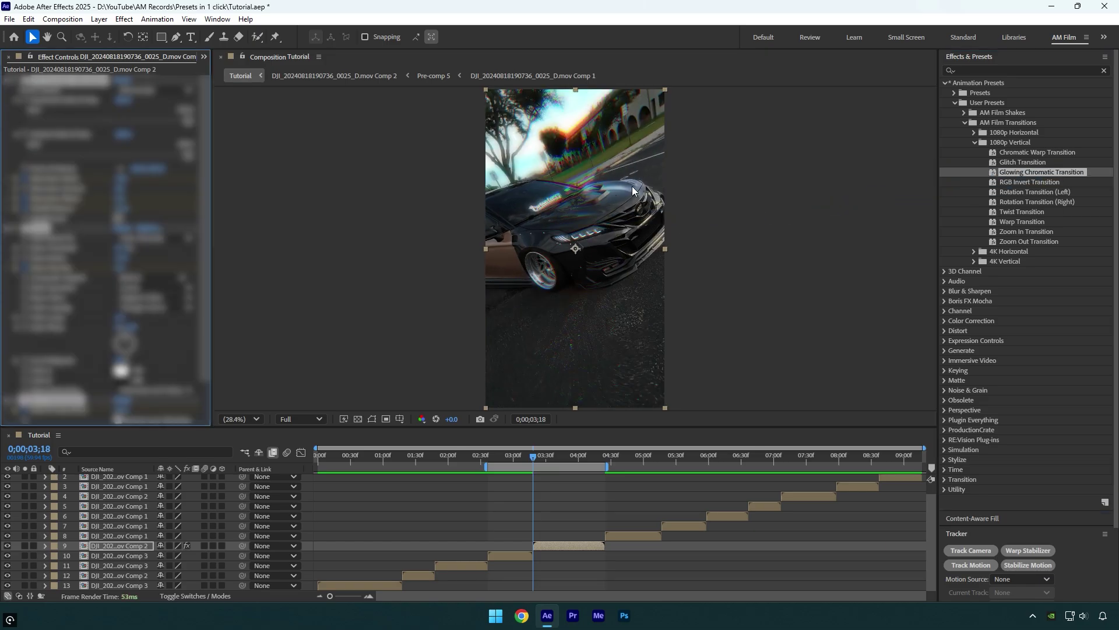
Undo the glowing transition and bring up the FX Console quick search.
{"action": "key", "text": "ctrl+z"}
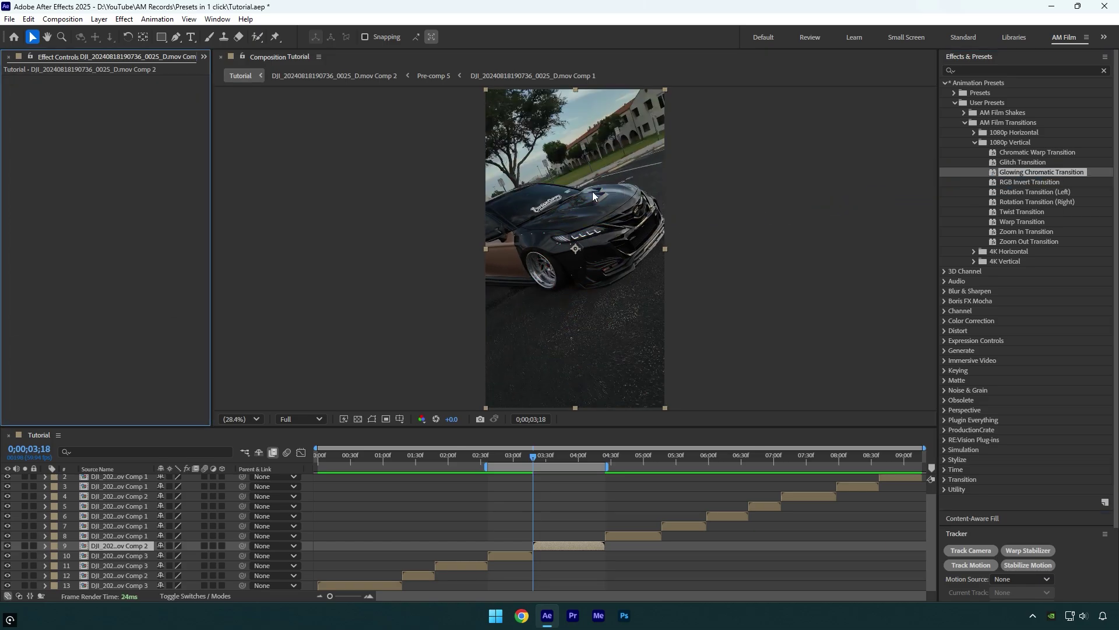
{"action": "key", "text": "ctrl+space"}
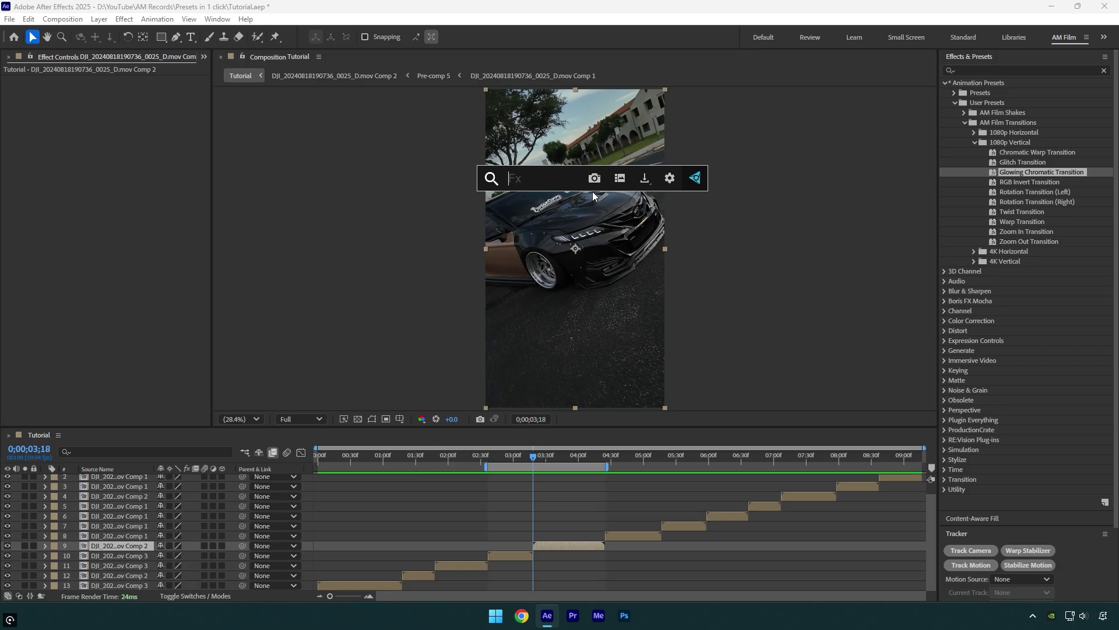
Add Glowing Chromatic Transition to FX Console favorites with alias '1080p vertical' and save settings.
{"action": "left_click", "coordinate": [669, 179]}
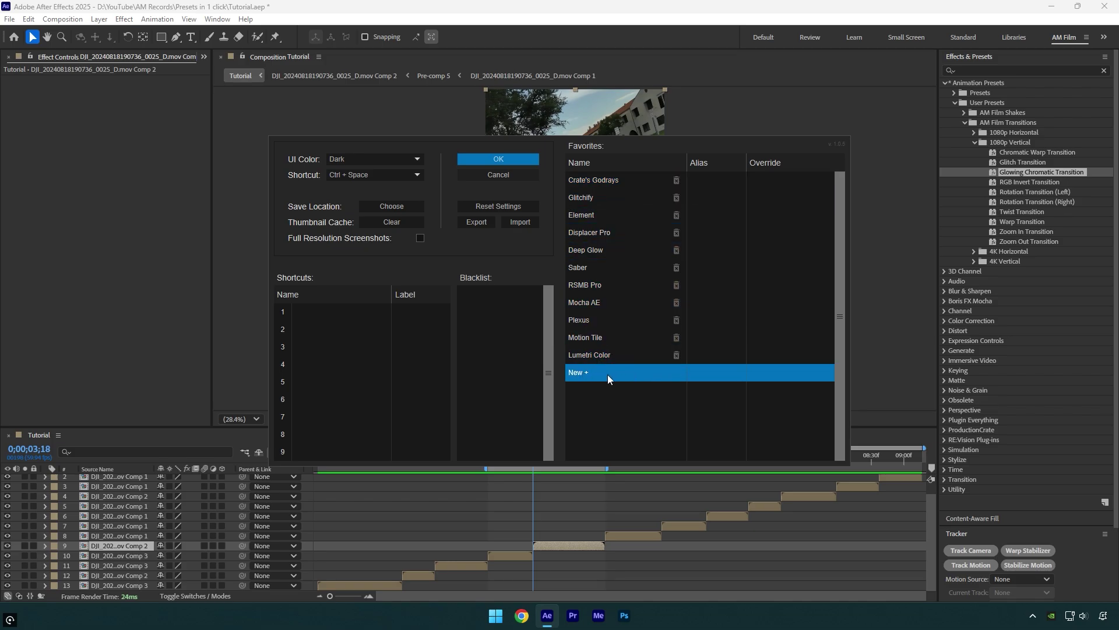
{"action": "left_click", "coordinate": [607, 374]}
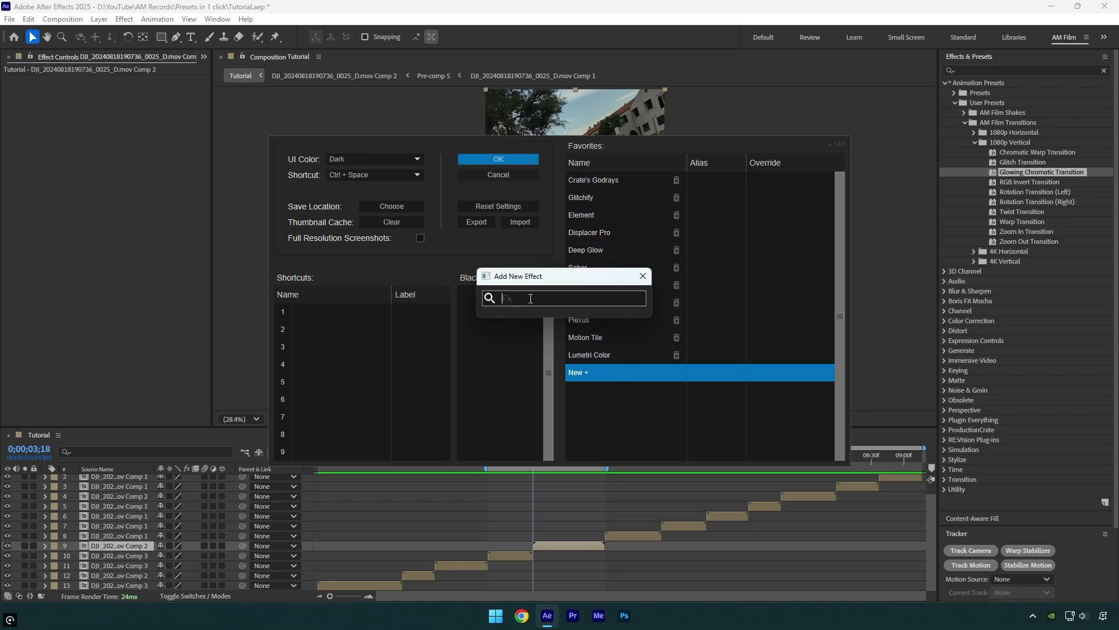
{"action": "type", "text": "glowing"}
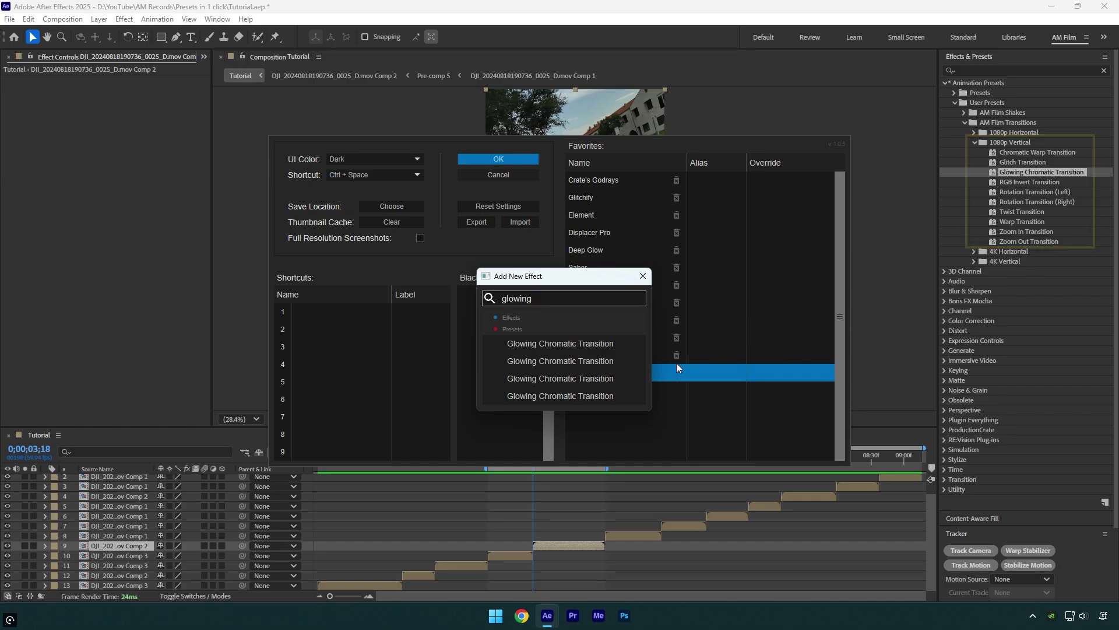
{"action": "left_click", "coordinate": [578, 360]}
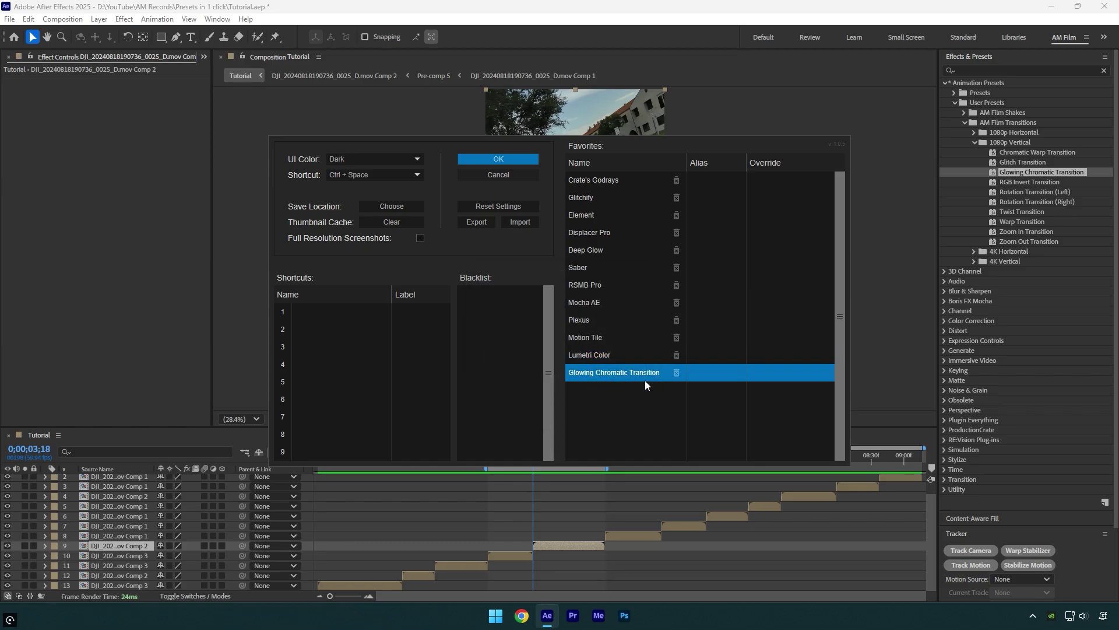
{"action": "left_click", "coordinate": [711, 375]}
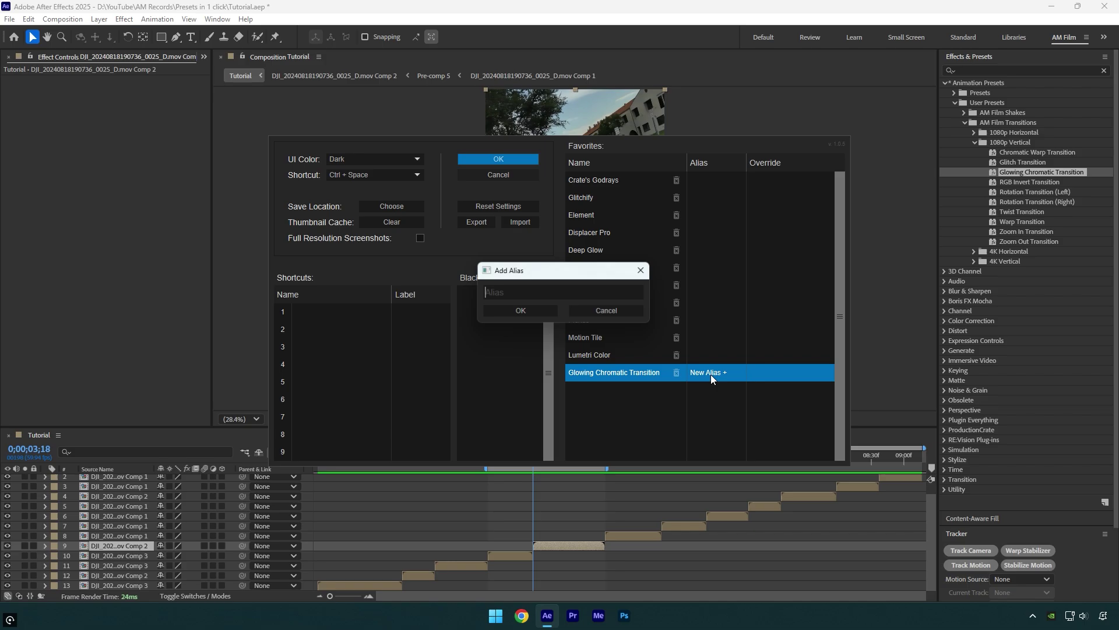
{"action": "type", "text": "1080p vertical"}
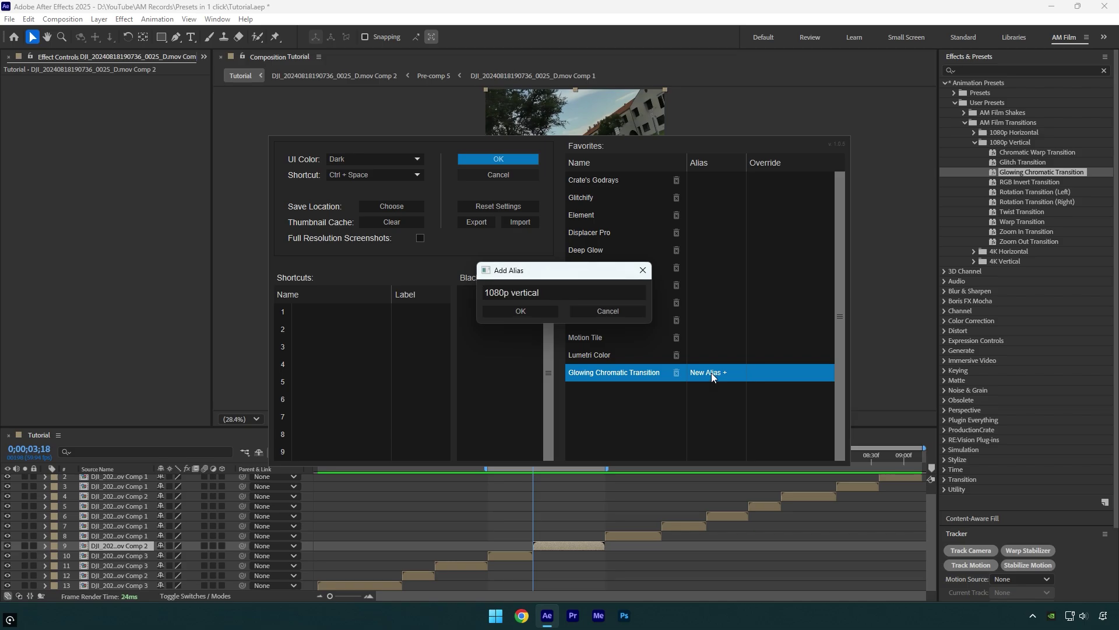
{"action": "left_click", "coordinate": [506, 310]}
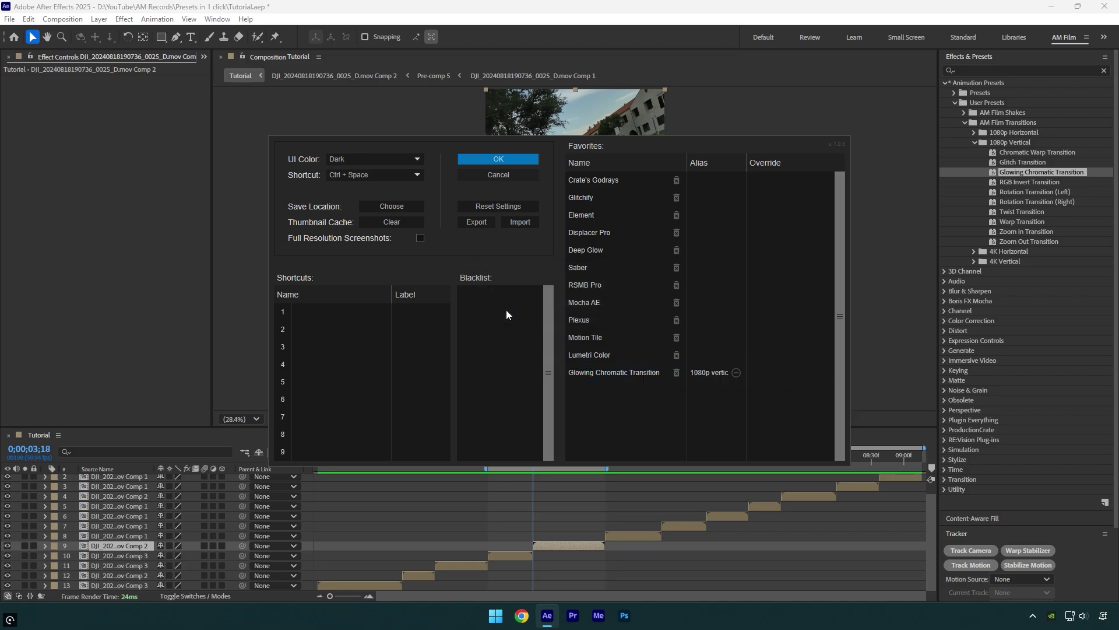
{"action": "left_click", "coordinate": [506, 160]}
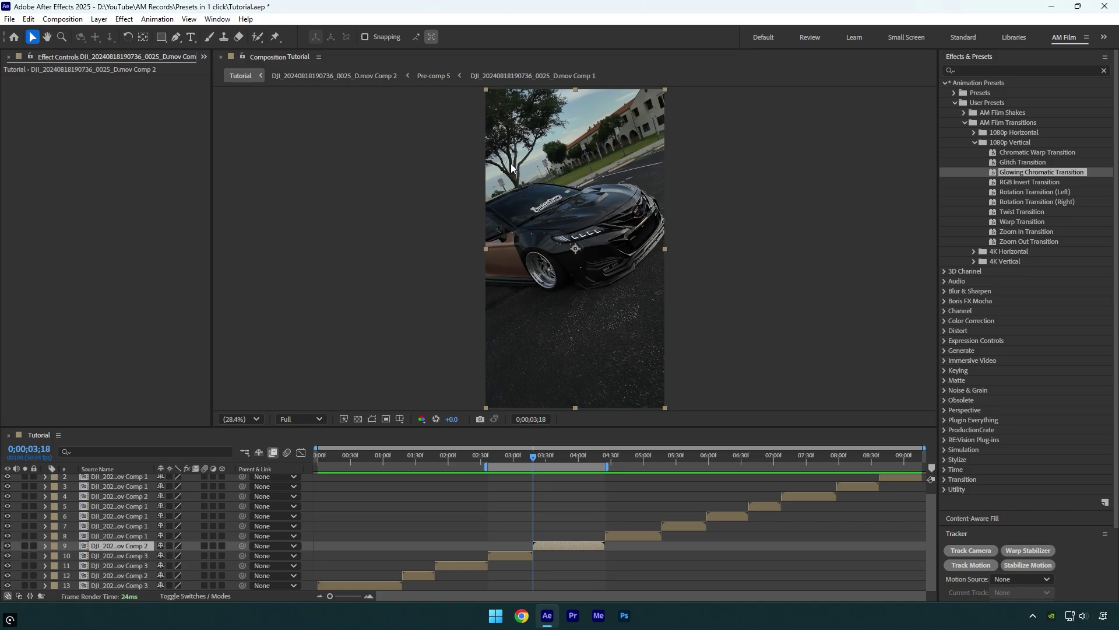
Test the alias: search '1080' in FX Console, apply Glowing Chromatic Transition, then undo.
{"action": "key", "text": "ctrl+space"}
{"action": "type", "text": "1080"}
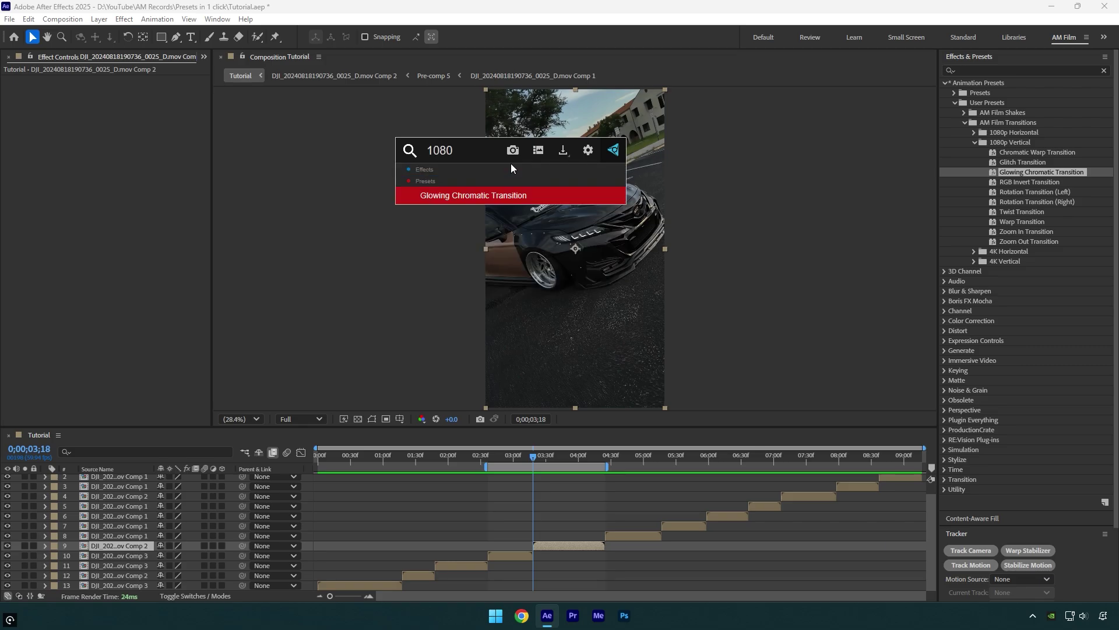
{"action": "left_click", "coordinate": [452, 198]}
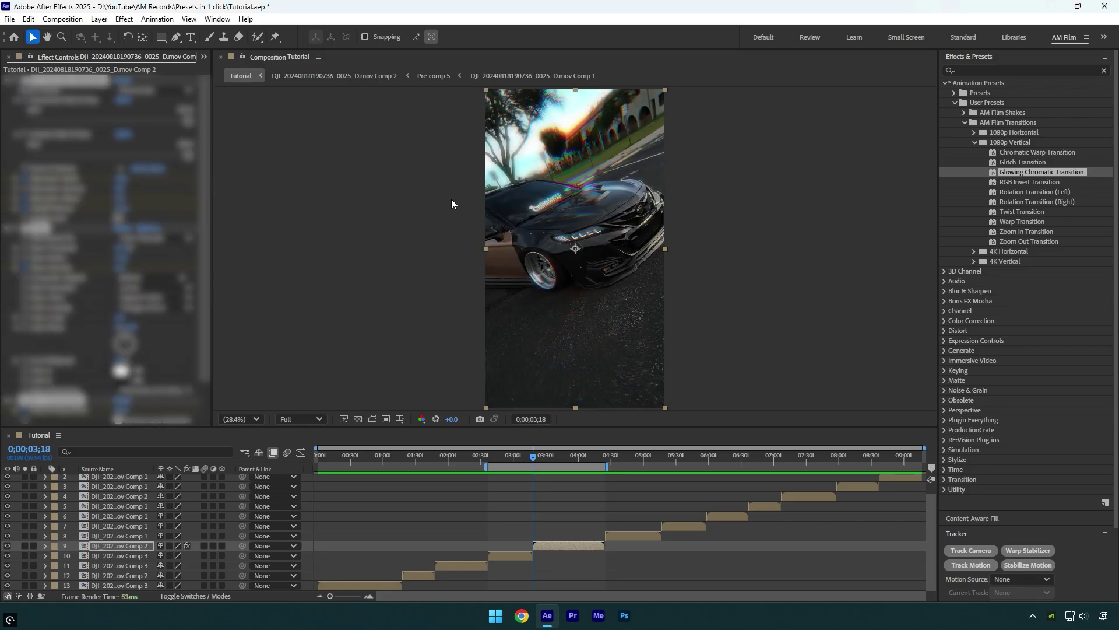
{"action": "key", "text": "ctrl+z"}
Apply Glowing Chromatic Transition via a 'glo' search, undo it, and reopen the search bar.
{"action": "key", "text": "ctrl+space"}
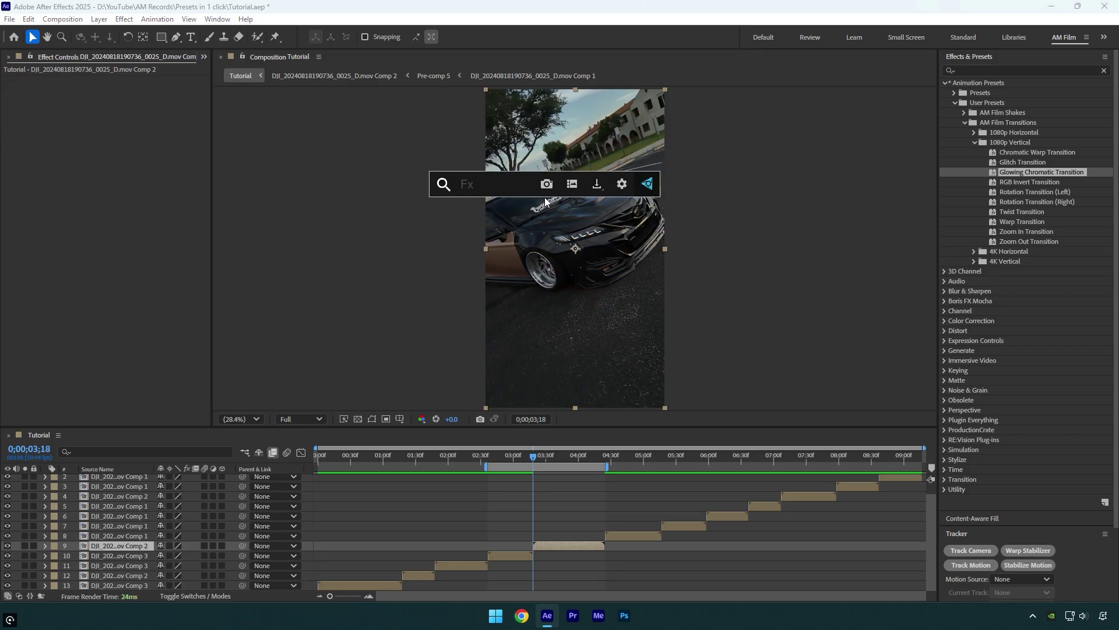
{"action": "type", "text": "glo"}
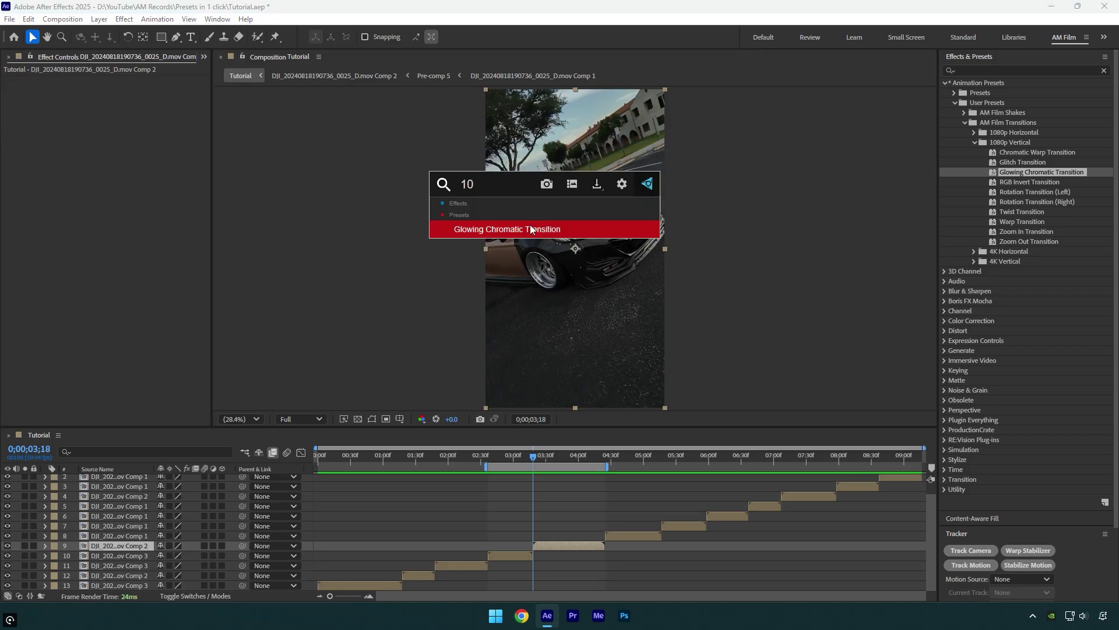
{"action": "left_click", "coordinate": [531, 222]}
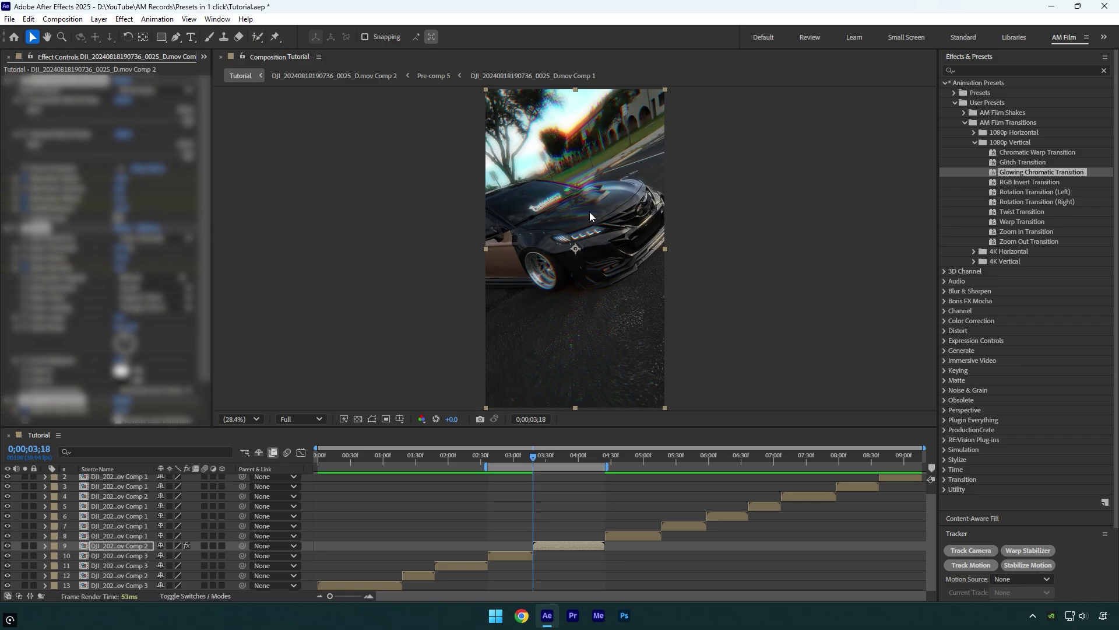
{"action": "key", "text": "ctrl+z"}
{"action": "key", "text": "ctrl+space"}
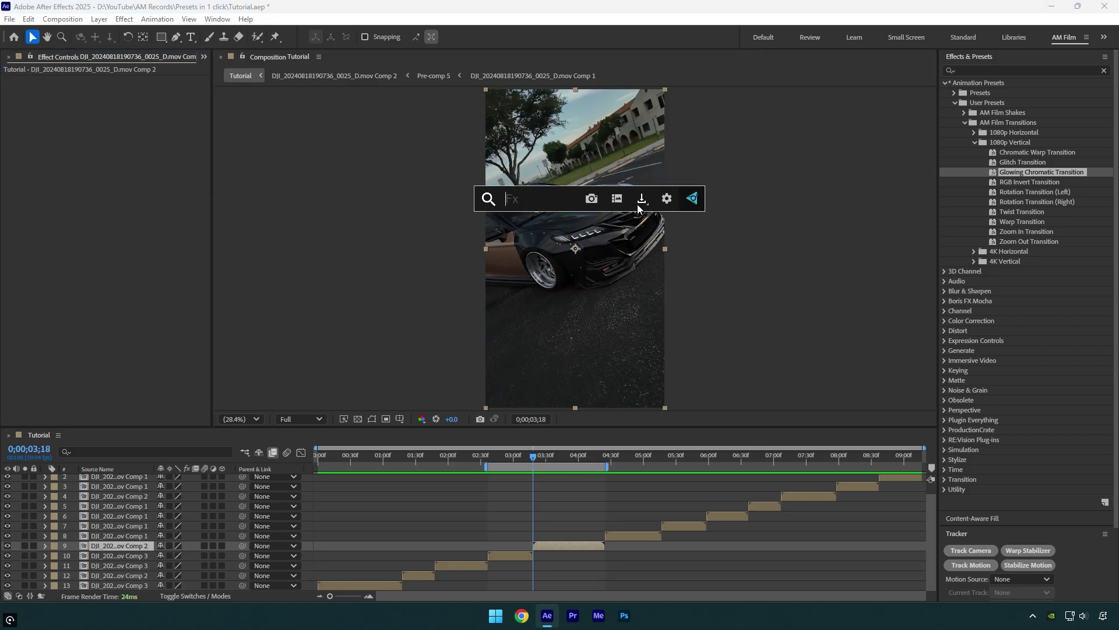
Add a Chromatic Warp Transition favorite in FX Console with alias '1080p vertical'.
{"action": "left_click", "coordinate": [662, 202]}
{"action": "left_click", "coordinate": [603, 388]}
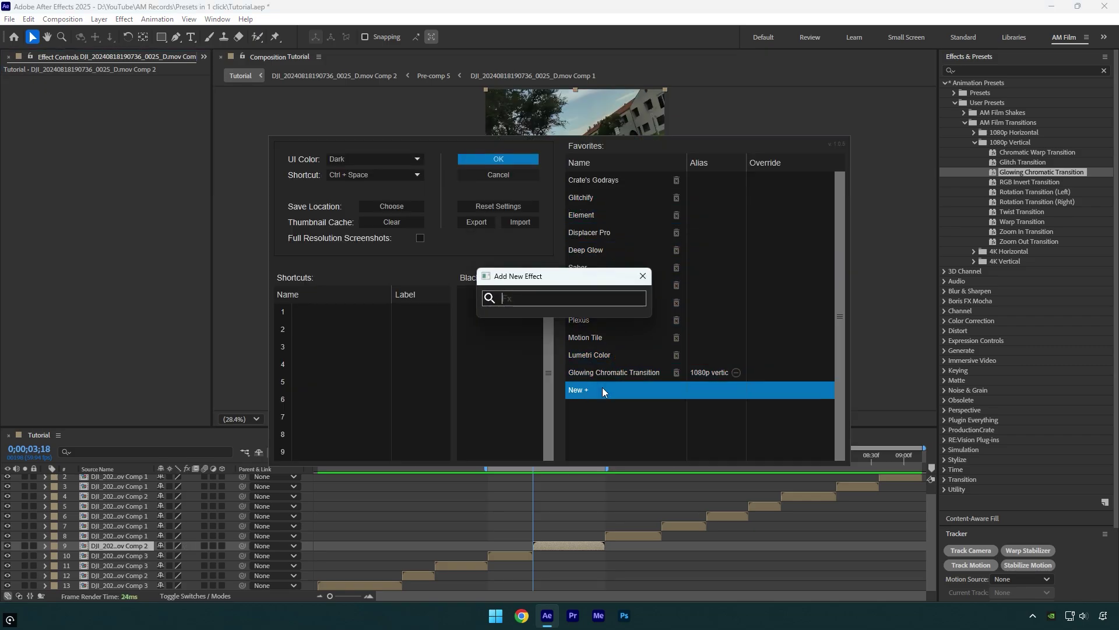
{"action": "type", "text": "chromat"}
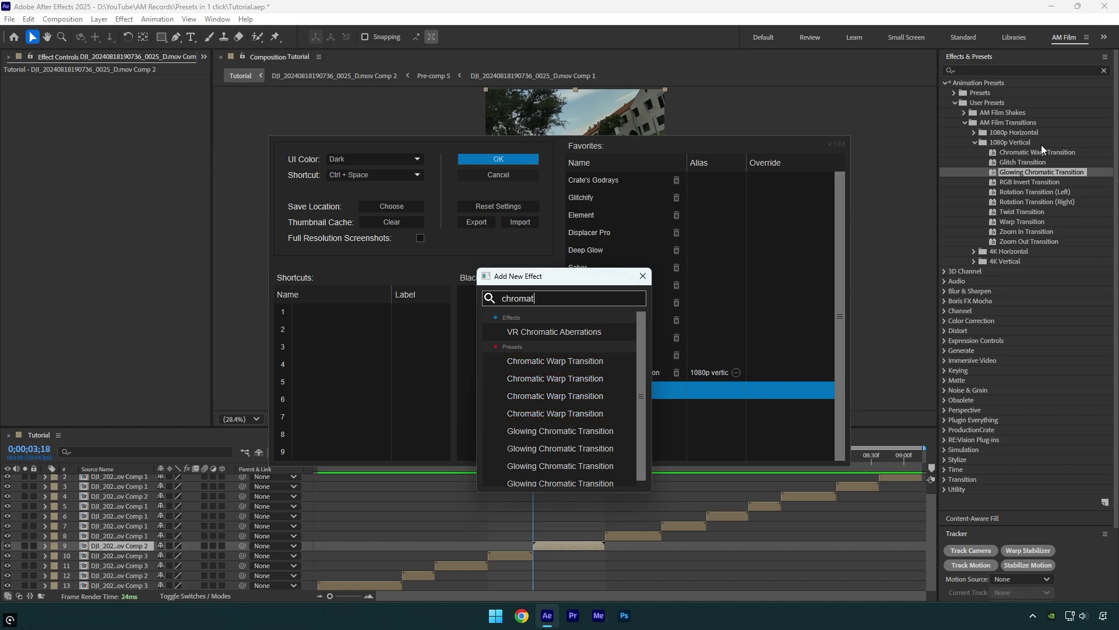
{"action": "left_click", "coordinate": [602, 378]}
{"action": "left_click", "coordinate": [705, 388]}
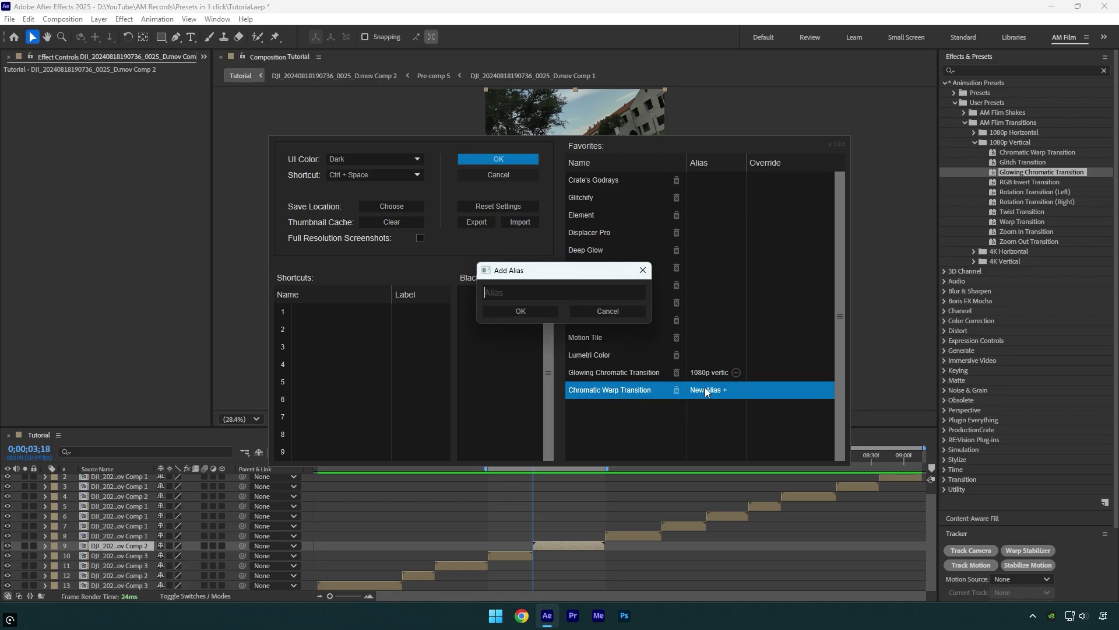
{"action": "type", "text": "1080p vertical"}
{"action": "left_click", "coordinate": [535, 311]}
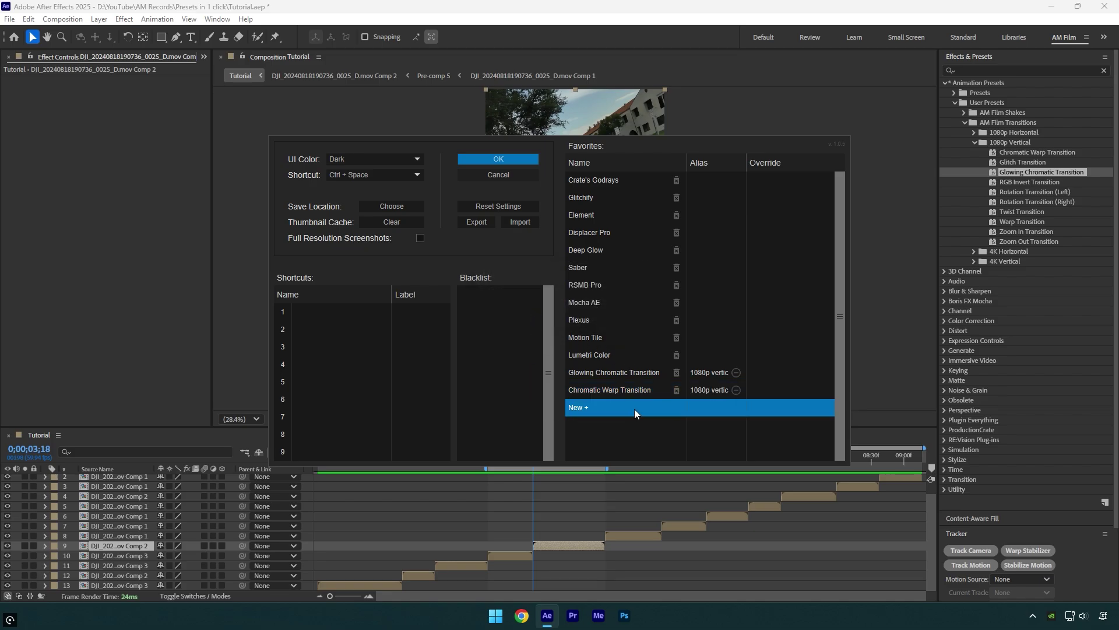
Add another Chromatic Warp Transition favorite aliased '1080p horizontal' and close settings.
{"action": "left_click", "coordinate": [619, 409]}
{"action": "type", "text": "chrom"}
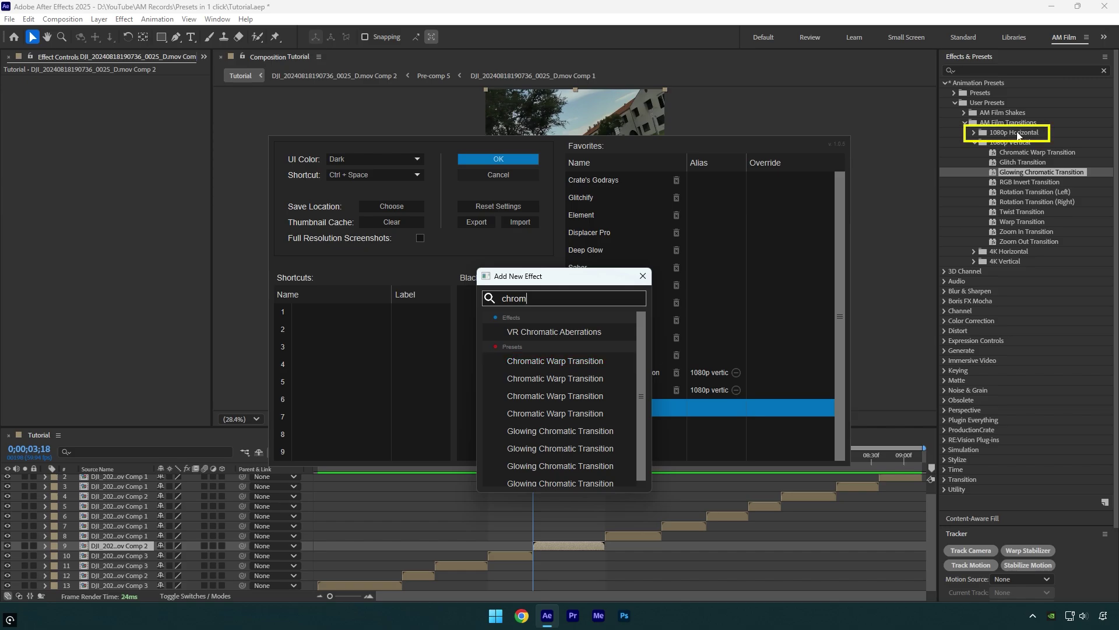
{"action": "left_click", "coordinate": [596, 361]}
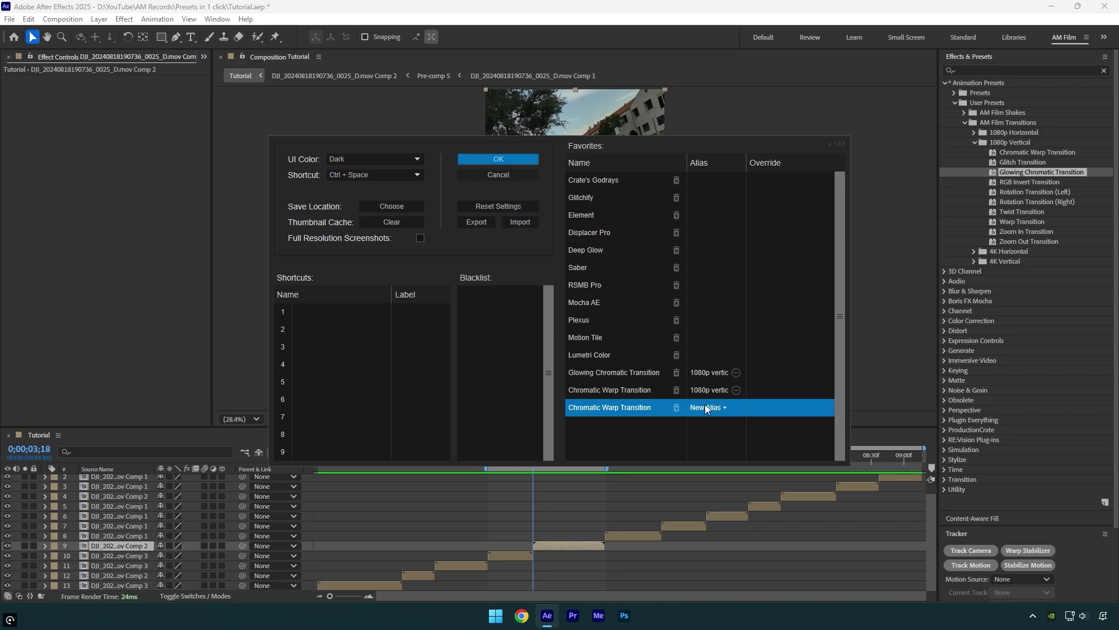
{"action": "left_click", "coordinate": [707, 408]}
{"action": "type", "text": "1080p horizontal"}
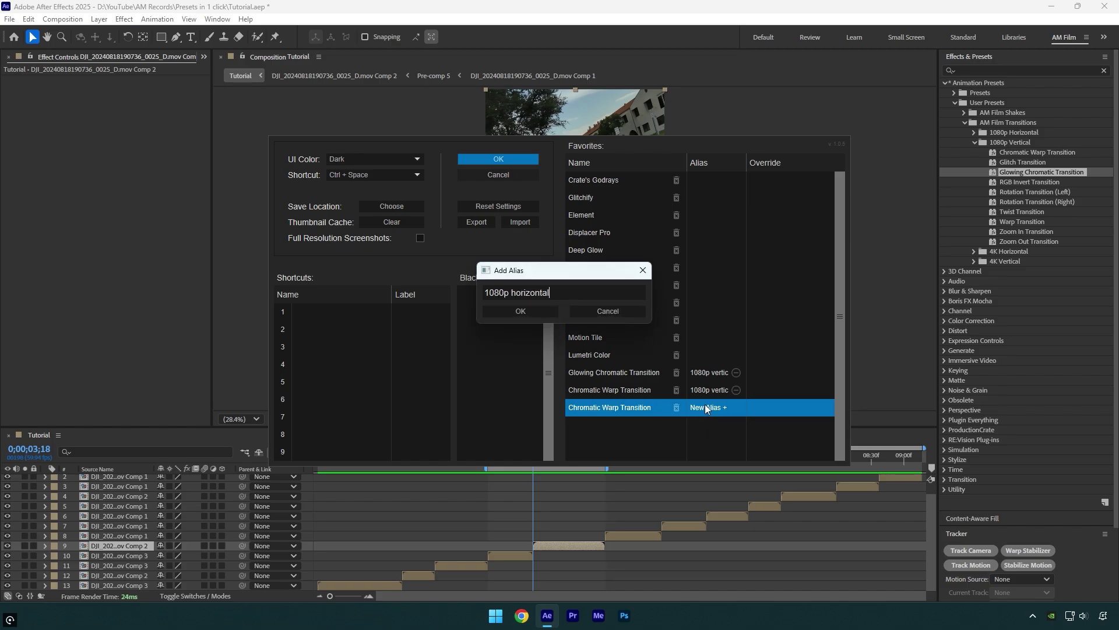
{"action": "left_click", "coordinate": [522, 307]}
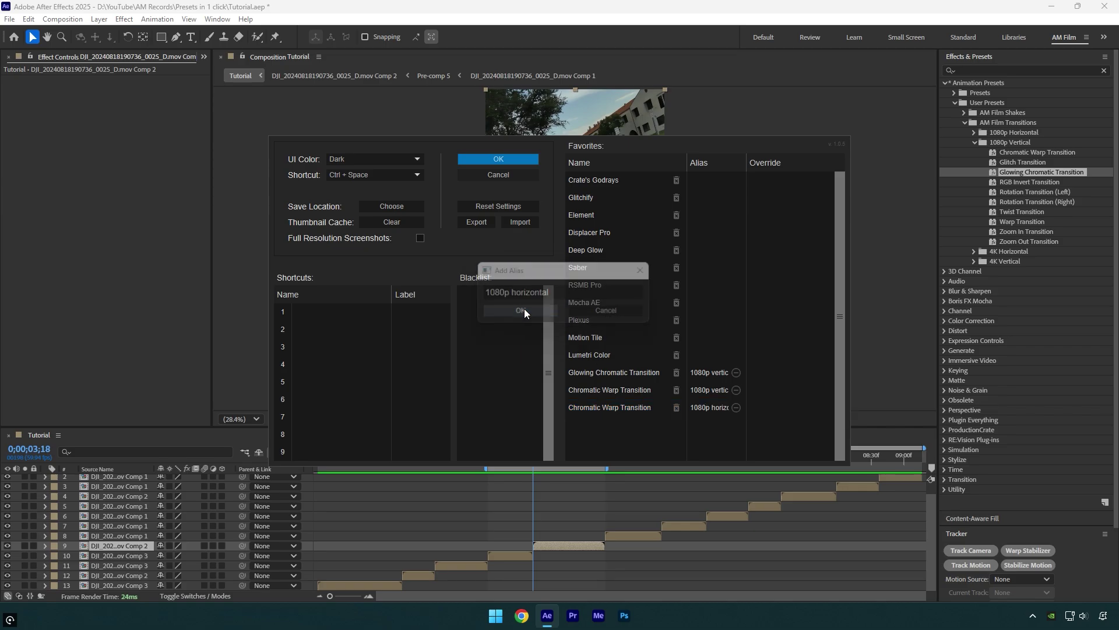
{"action": "left_click", "coordinate": [513, 177]}
Search '1080p v' in FX Console, apply Glowing Chromatic Transition to layer 9, and preview it.
{"action": "key", "text": "ctrl+space"}
{"action": "type", "text": "108"}
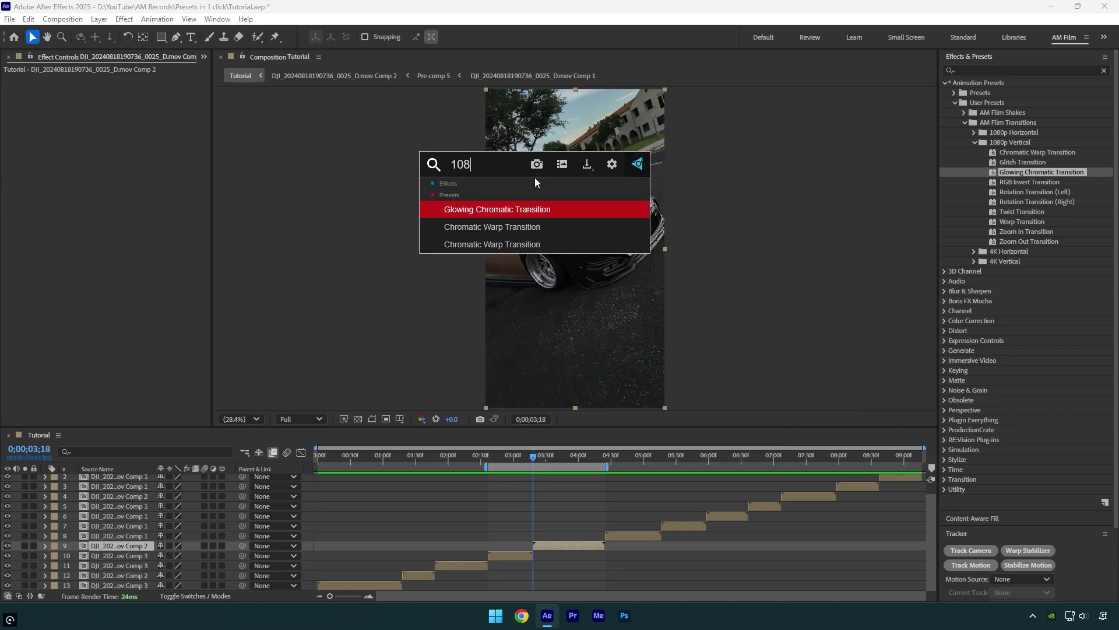
{"action": "type", "text": "0p"}
{"action": "type", "text": "h"}
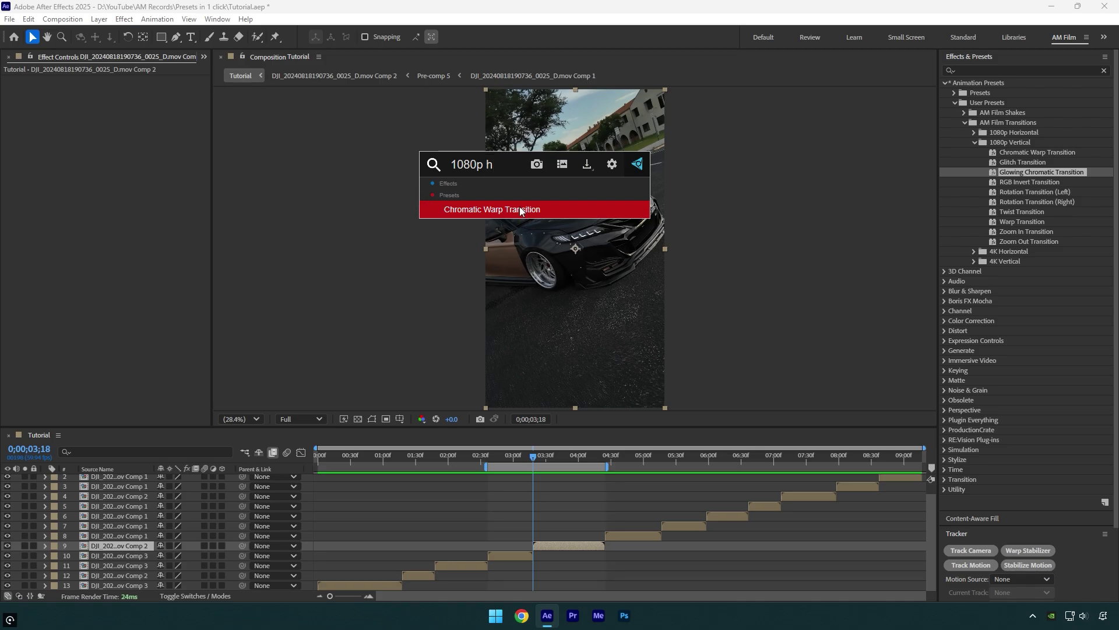
{"action": "key", "text": "BackSpace"}
{"action": "key", "text": "BackSpace"}
{"action": "type", "text": "v"}
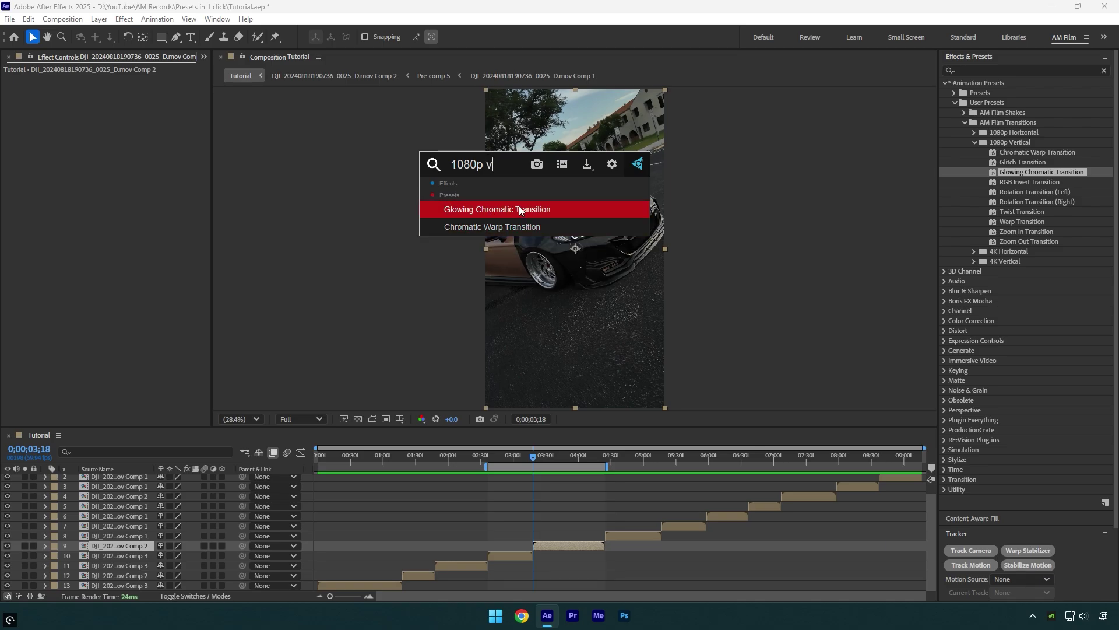
{"action": "left_click", "coordinate": [513, 211]}
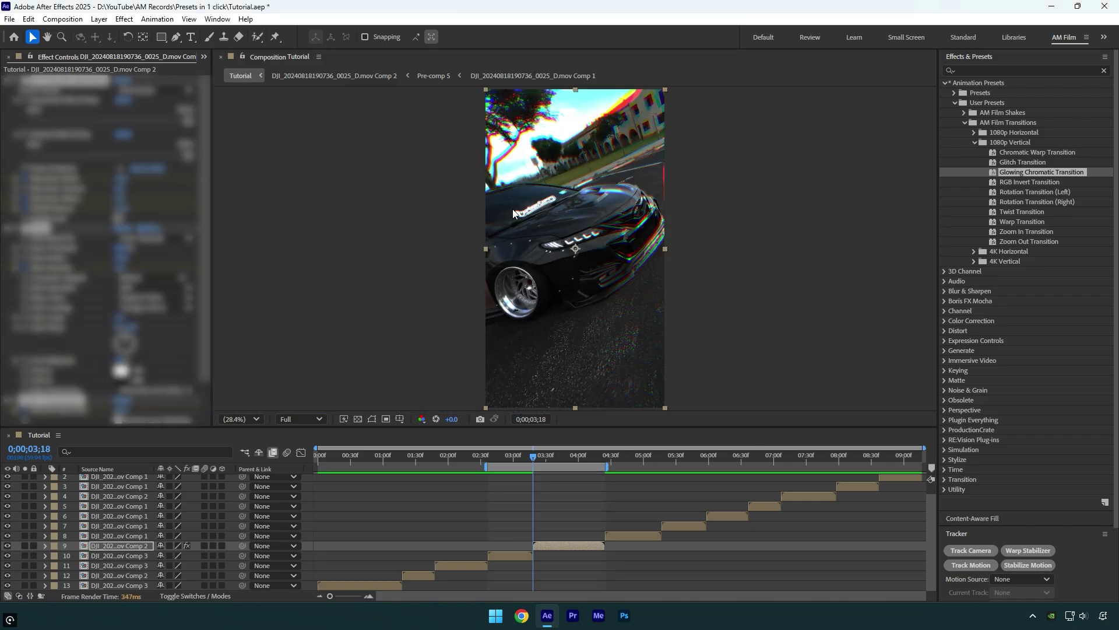
{"action": "key", "text": "space"}
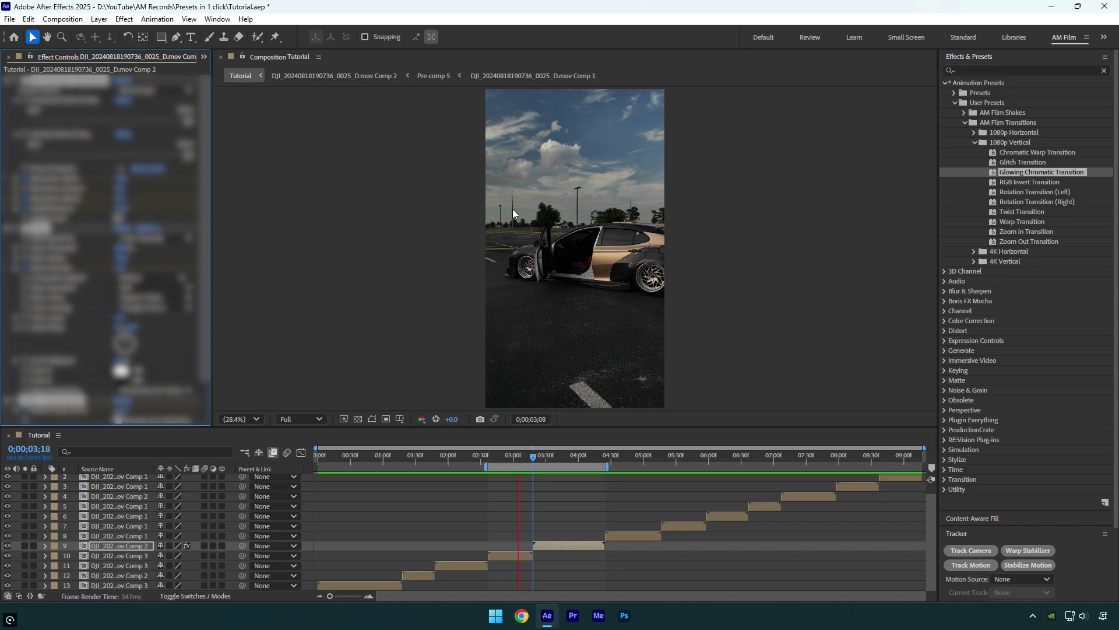
Search '1080p v' again, apply Chromatic Warp Transition to layer 9, and preview playback.
{"action": "key", "text": "ctrl+space"}
{"action": "type", "text": "1"}
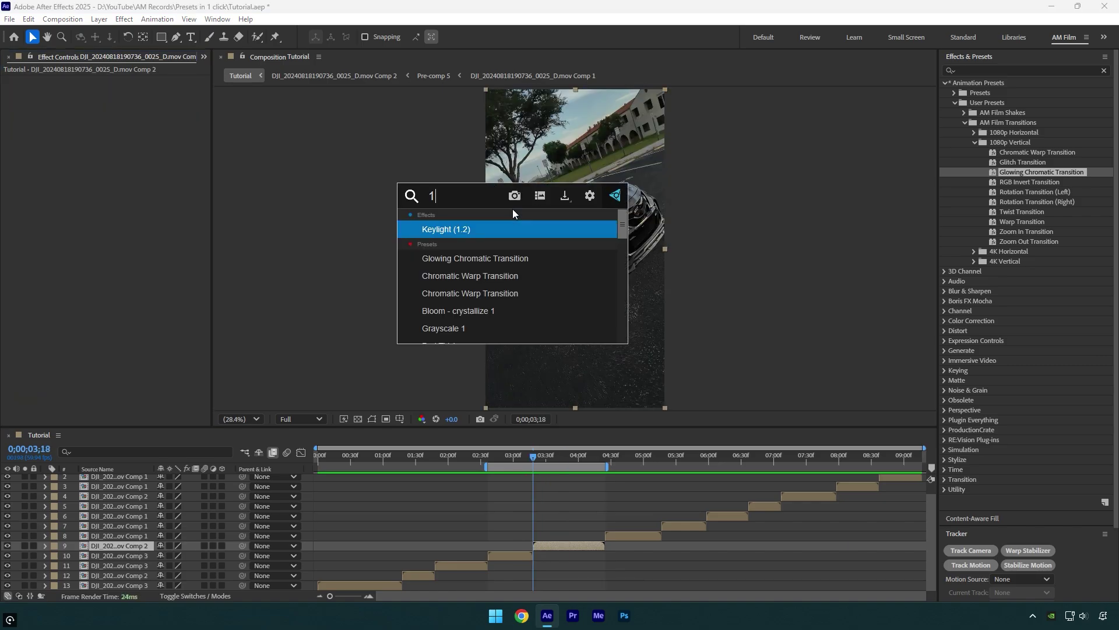
{"action": "type", "text": "080p v"}
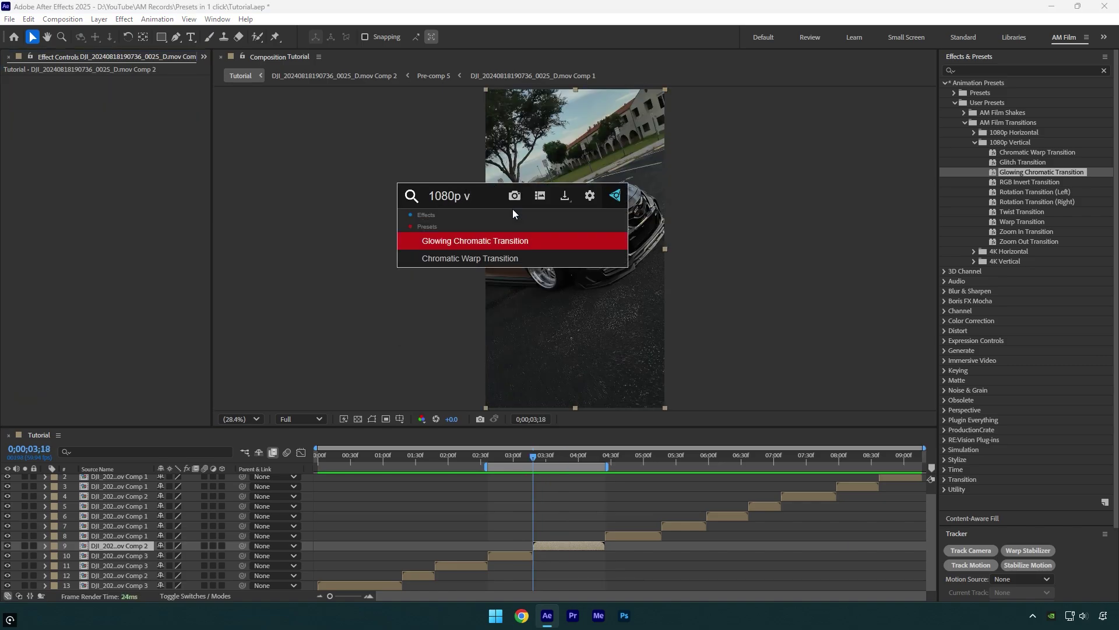
{"action": "left_click", "coordinate": [489, 257]}
{"action": "key", "text": "space"}
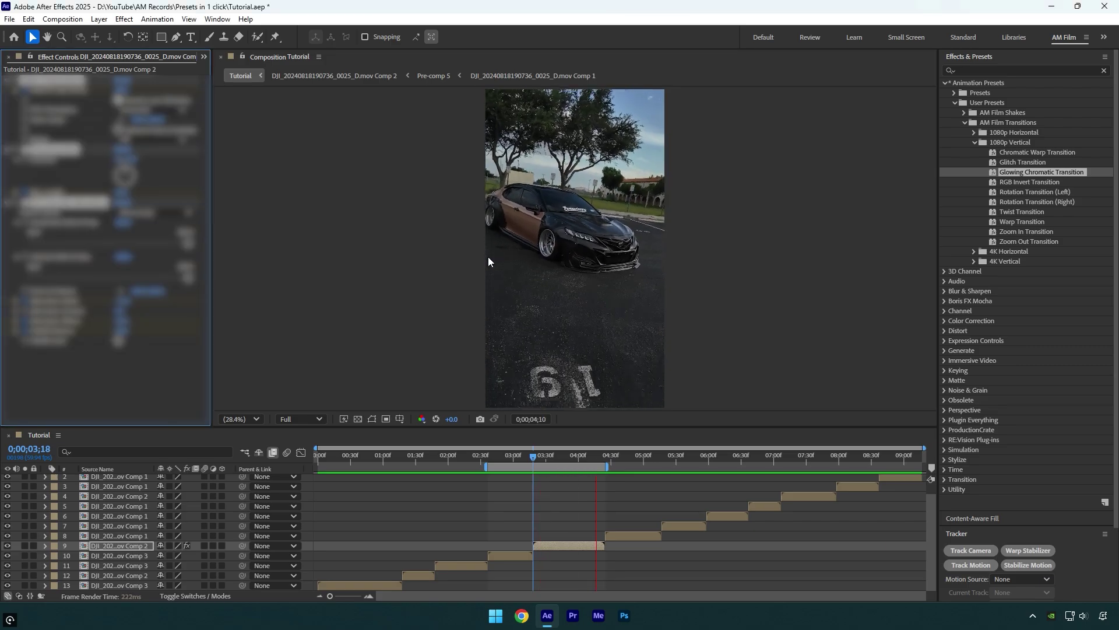